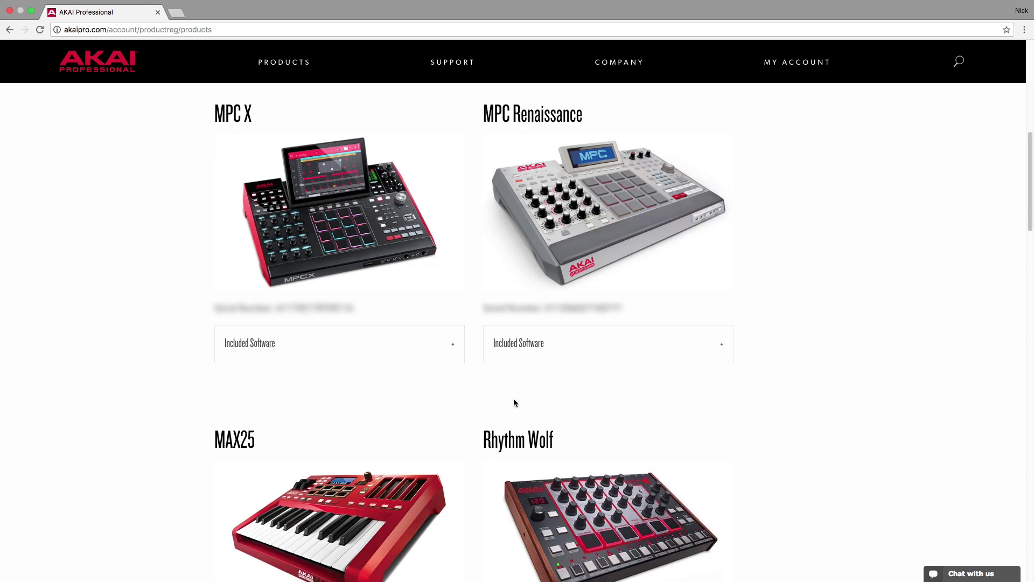
- Expand the MPC X 'Included Software' section on the Akai registered products page
{"action": "left_click", "coordinate": [454, 344]}
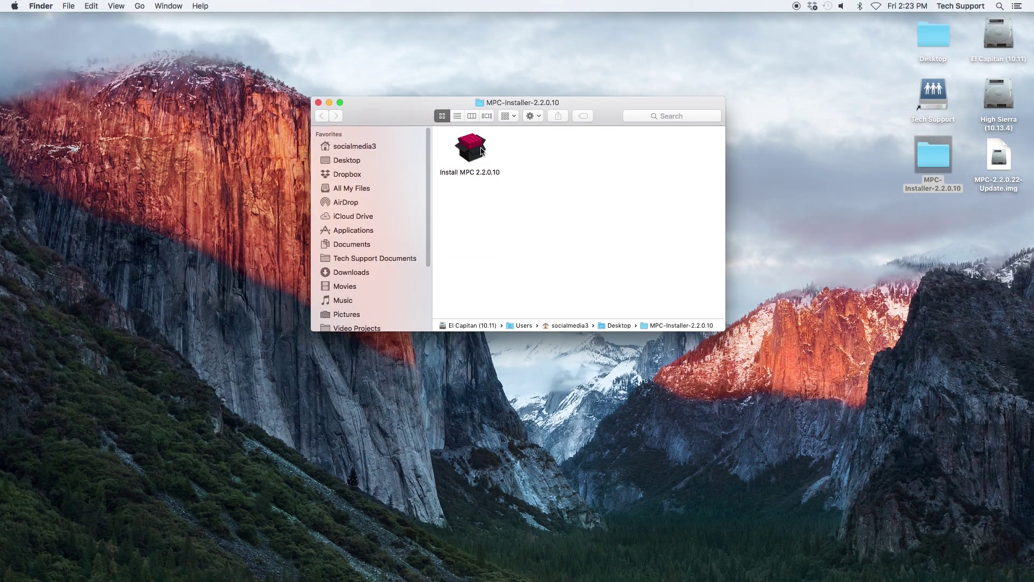
- Install MPC Software 2.2.0.10, accepting the license and entering the administrator password
{"action": "double_click", "coordinate": [481, 151]}
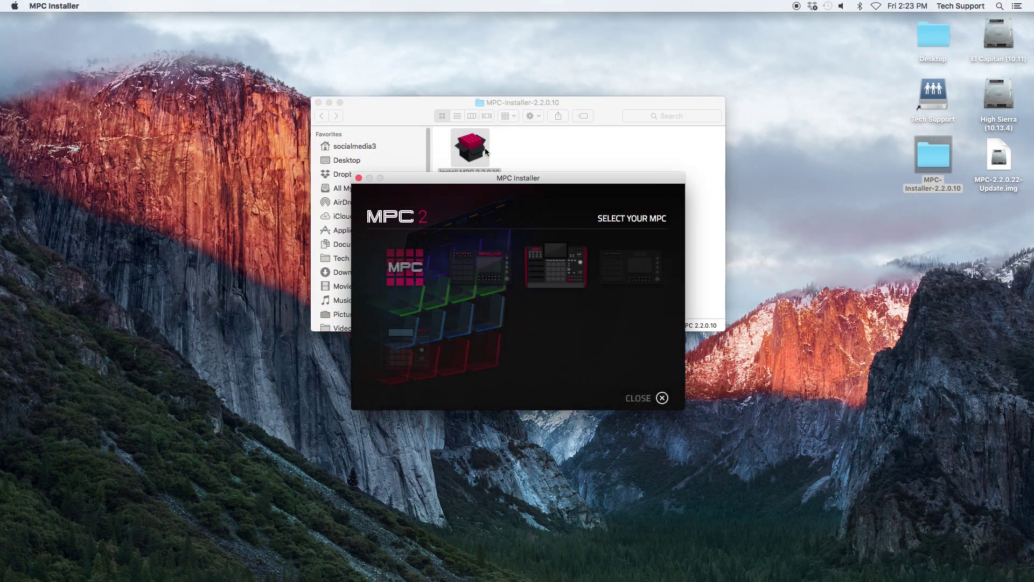
{"action": "left_click", "coordinate": [411, 271]}
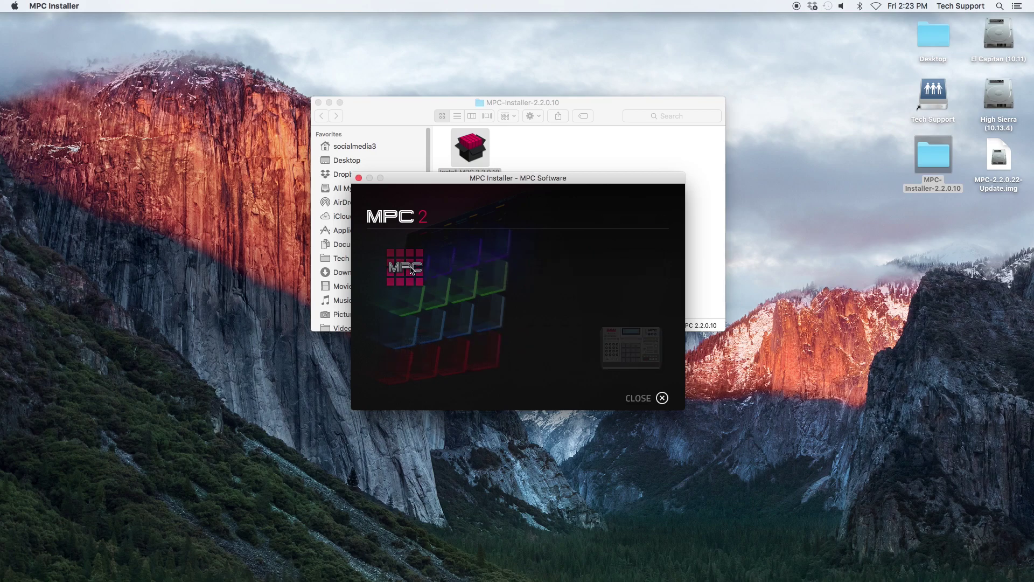
{"action": "left_click", "coordinate": [602, 258]}
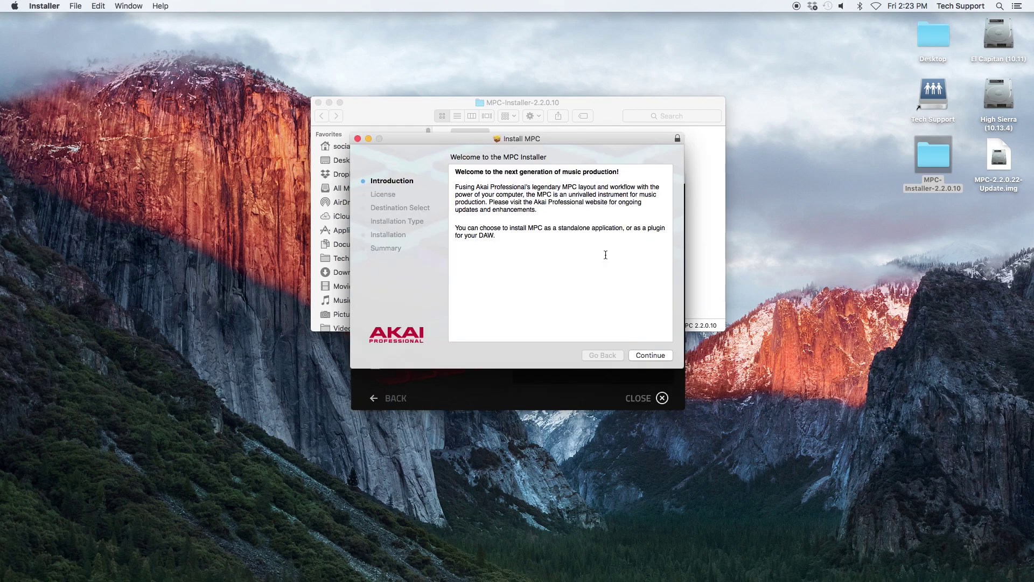
{"action": "left_click", "coordinate": [650, 354]}
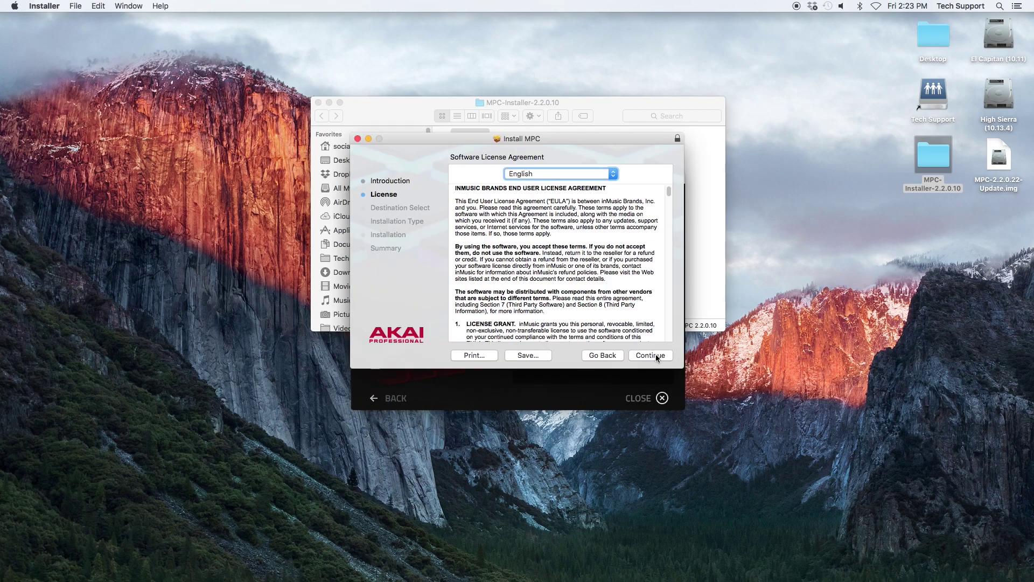
{"action": "left_click", "coordinate": [625, 225]}
{"action": "left_click", "coordinate": [649, 353]}
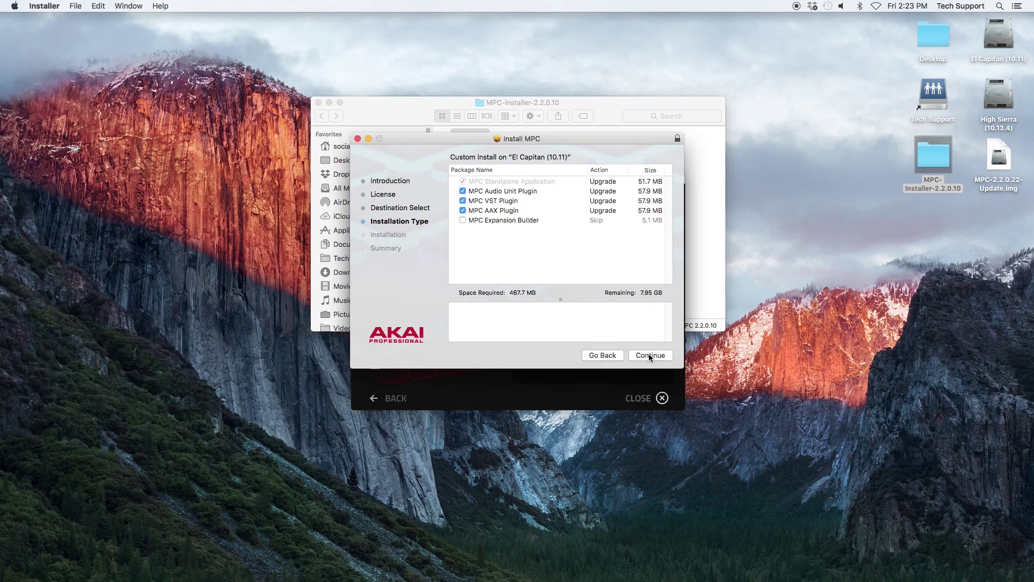
{"action": "left_click", "coordinate": [462, 220]}
{"action": "left_click", "coordinate": [649, 354]}
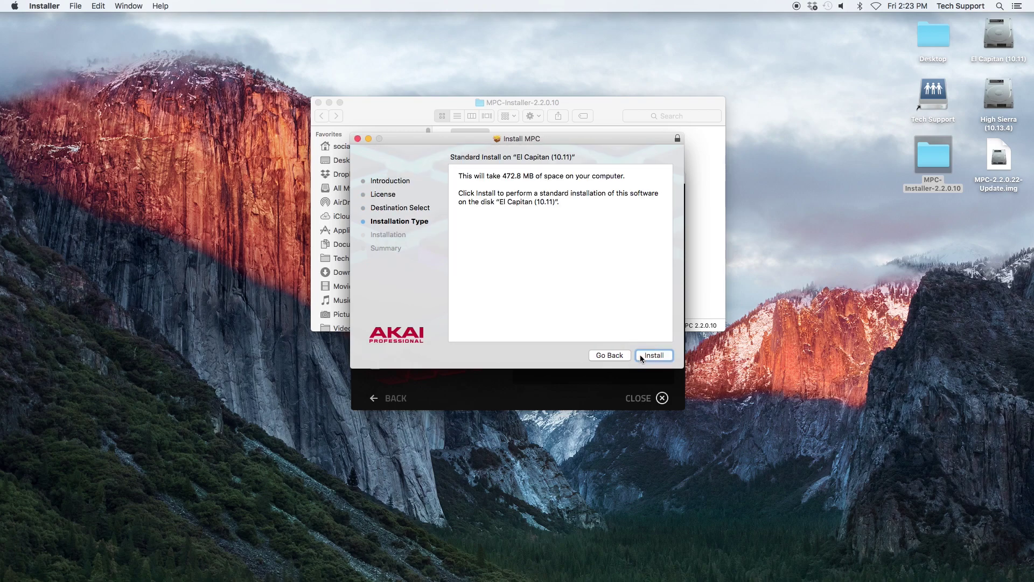
{"action": "left_click", "coordinate": [646, 355]}
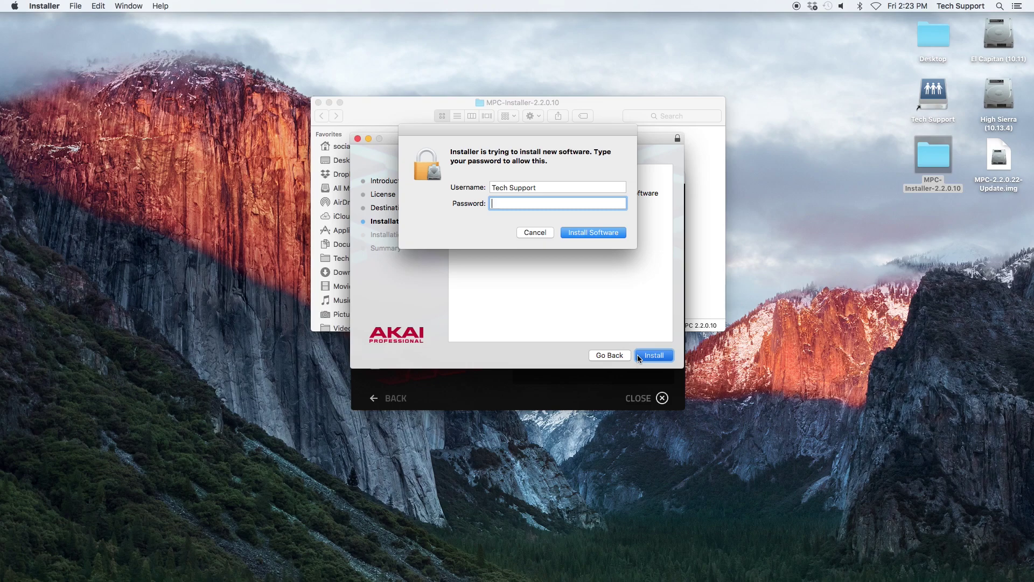
{"action": "key", "text": "Return"}
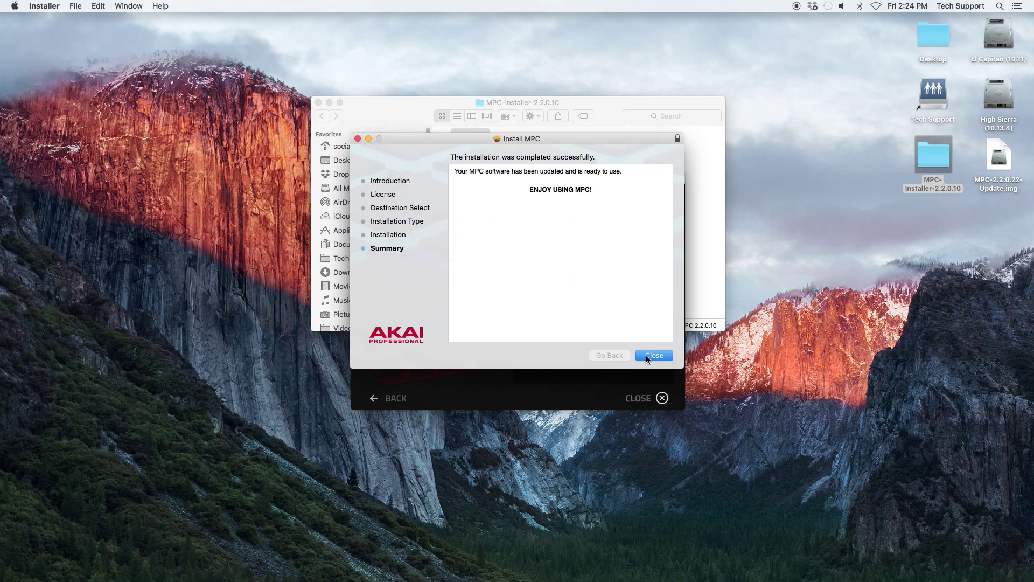
{"action": "left_click", "coordinate": [646, 355]}
- Dismiss the MPC welcome notes and confirm in About MPC that version 2.2.0 is installed
{"action": "left_click", "coordinate": [612, 276]}
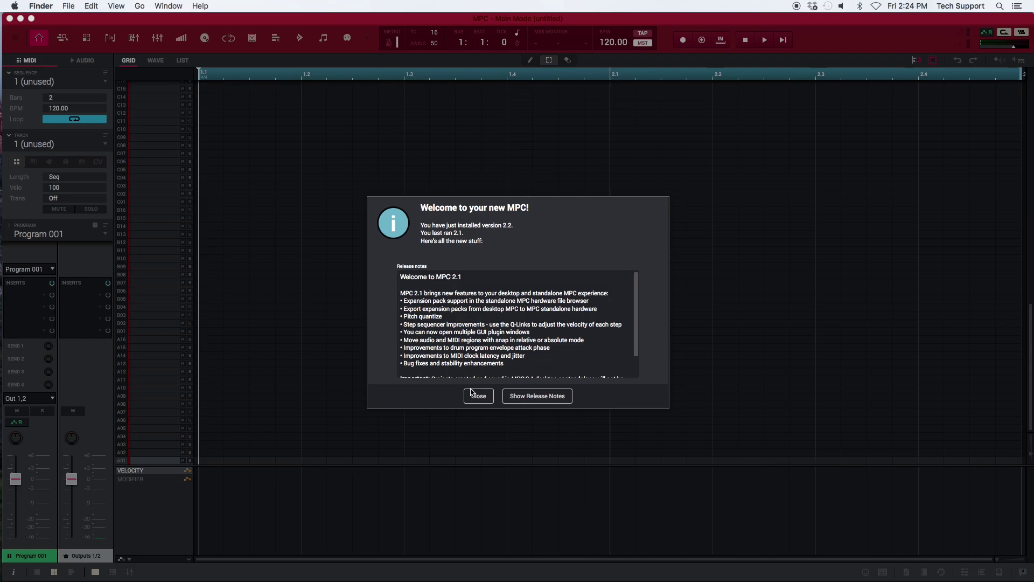
{"action": "scroll", "coordinate": [517, 324], "scroll_direction": "down", "scroll_amount": 3}
{"action": "scroll", "coordinate": [517, 324], "scroll_direction": "up", "scroll_amount": 3}
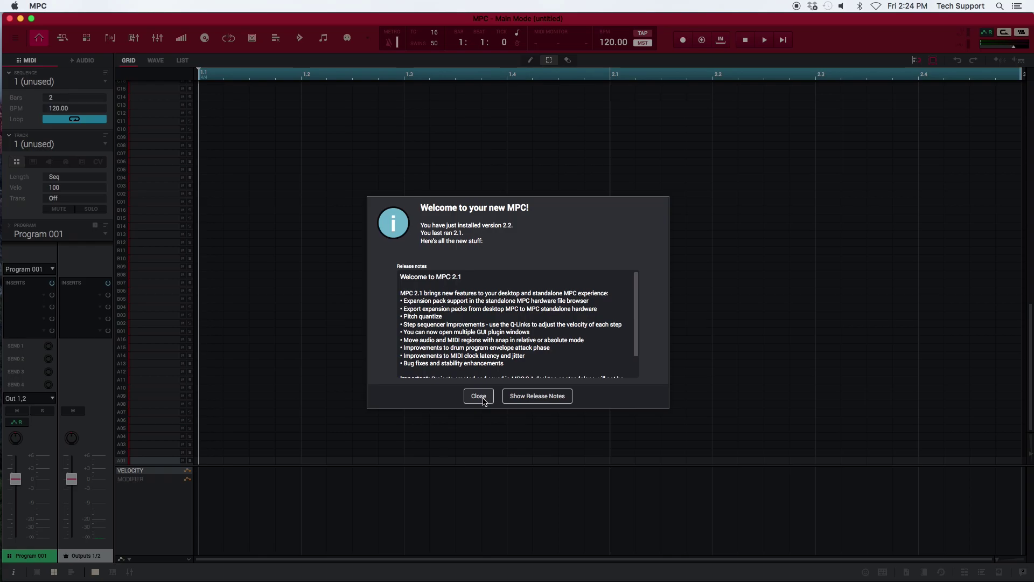
{"action": "left_click", "coordinate": [482, 397]}
{"action": "left_click", "coordinate": [37, 6]}
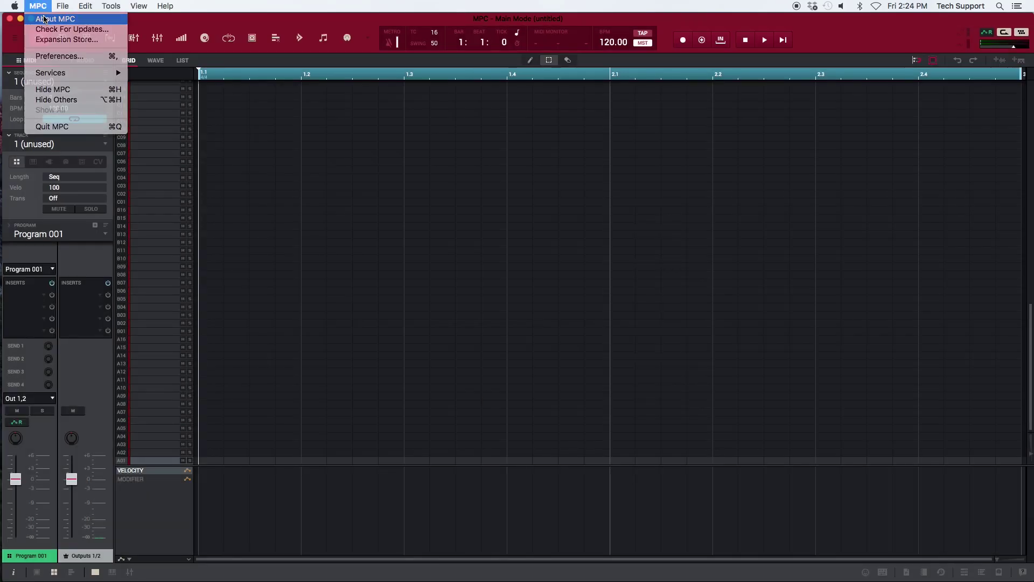
{"action": "left_click", "coordinate": [57, 20]}
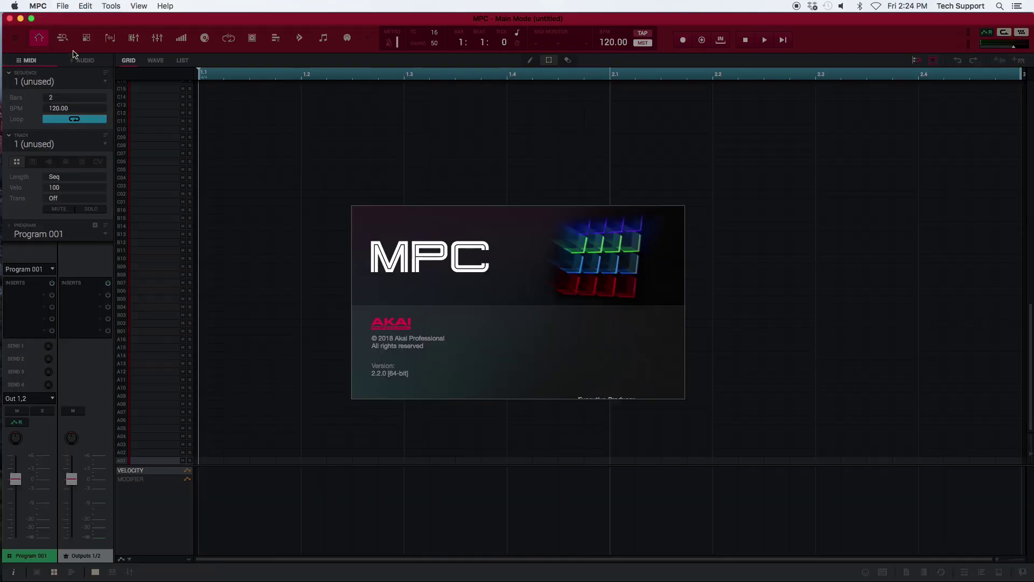
{"action": "left_click", "coordinate": [293, 372]}
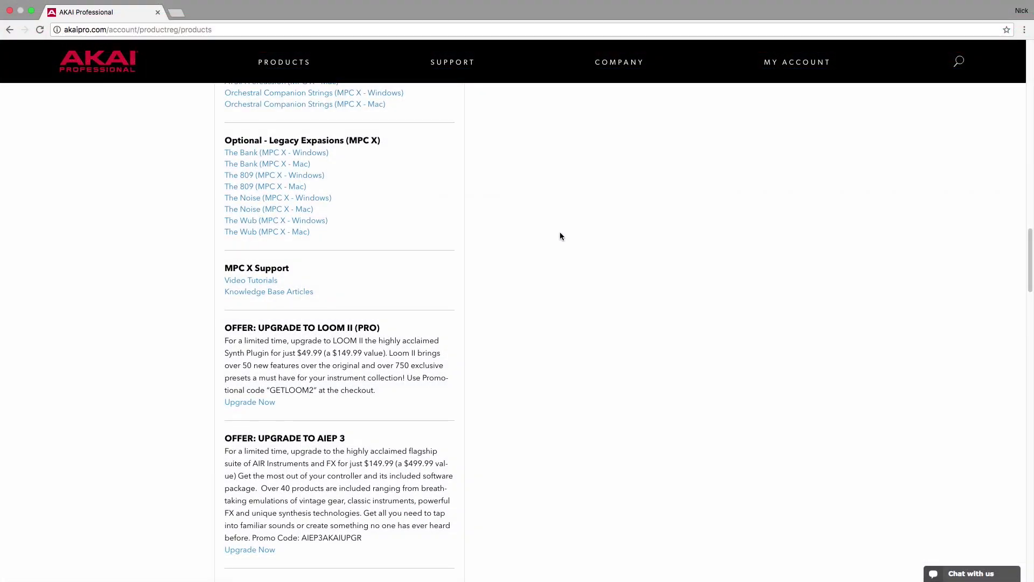
{"action": "scroll", "coordinate": [560, 231], "scroll_direction": "down", "scroll_amount": 4}
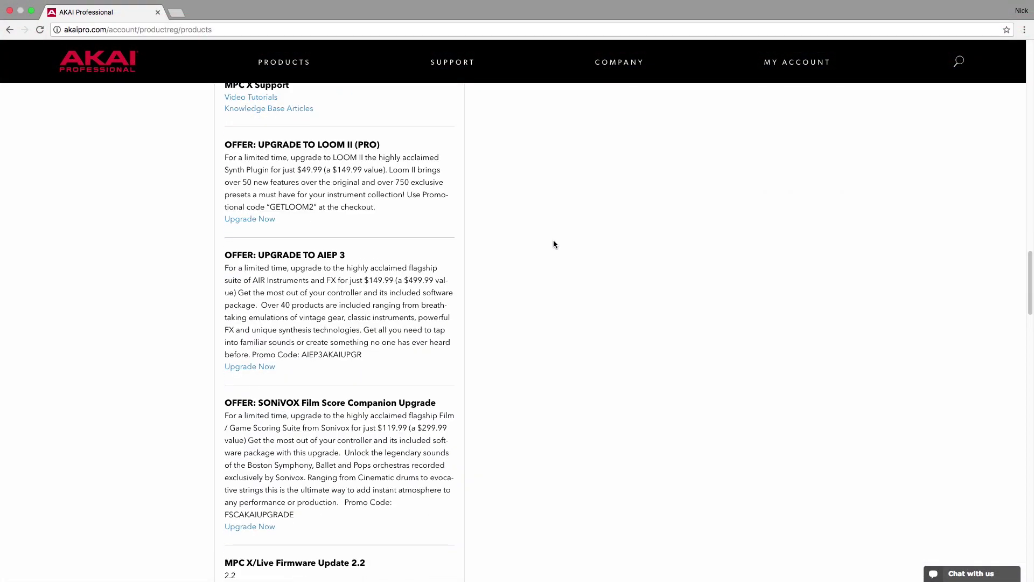
{"action": "scroll", "coordinate": [553, 241], "scroll_direction": "down", "scroll_amount": 3}
{"action": "scroll", "coordinate": [524, 276], "scroll_direction": "down", "scroll_amount": 2}
{"action": "scroll", "coordinate": [522, 277], "scroll_direction": "down", "scroll_amount": 1}
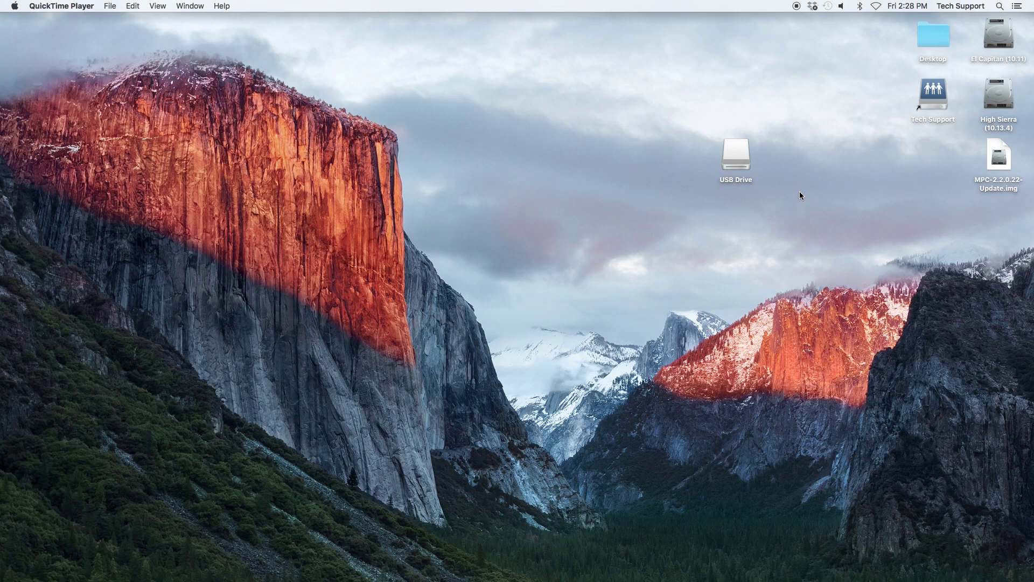
- Put MPC-2.2.0.22-Update.img on the USB Drive, close its window, and eject the drive
{"action": "double_click", "coordinate": [742, 158]}
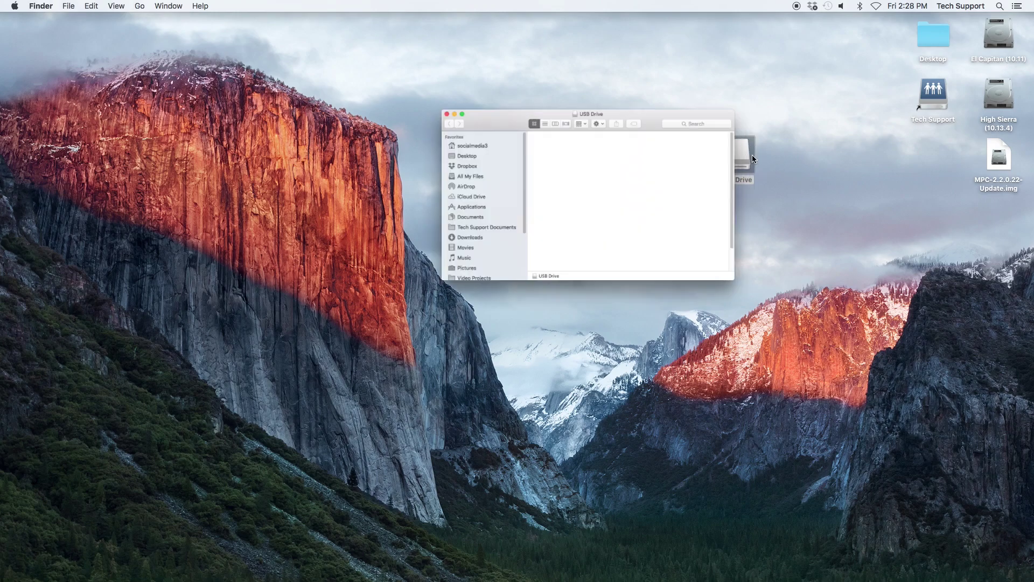
{"action": "left_click_drag", "start_coordinate": [999, 157], "coordinate": [521, 169]}
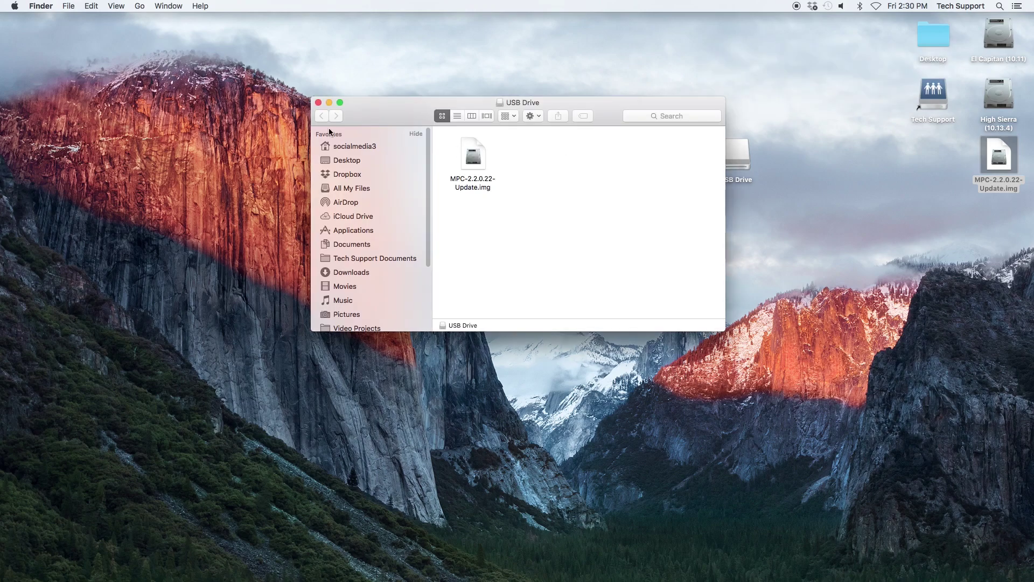
{"action": "left_click", "coordinate": [318, 102]}
{"action": "right_click", "coordinate": [736, 153]}
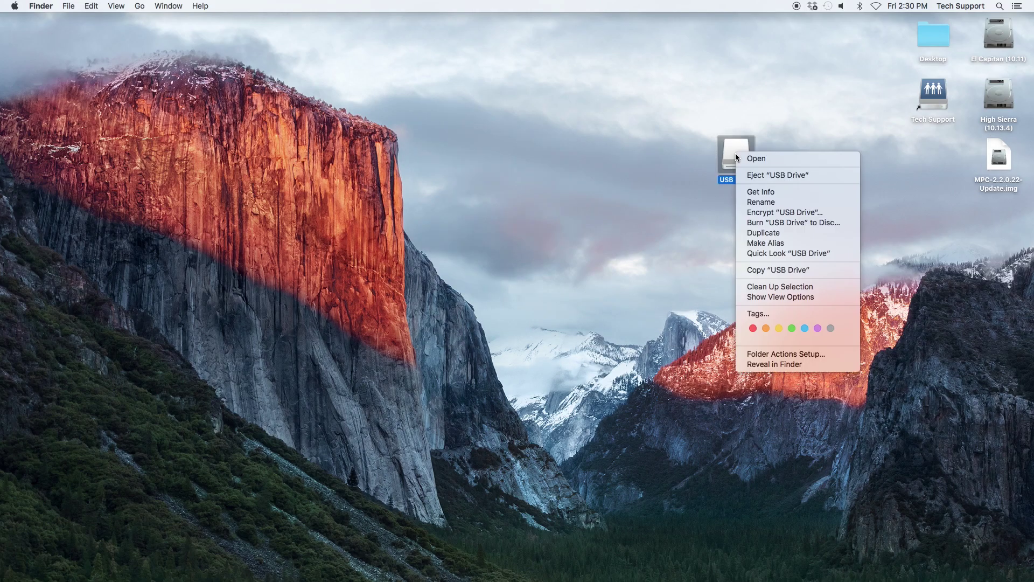
{"action": "left_click", "coordinate": [788, 175]}
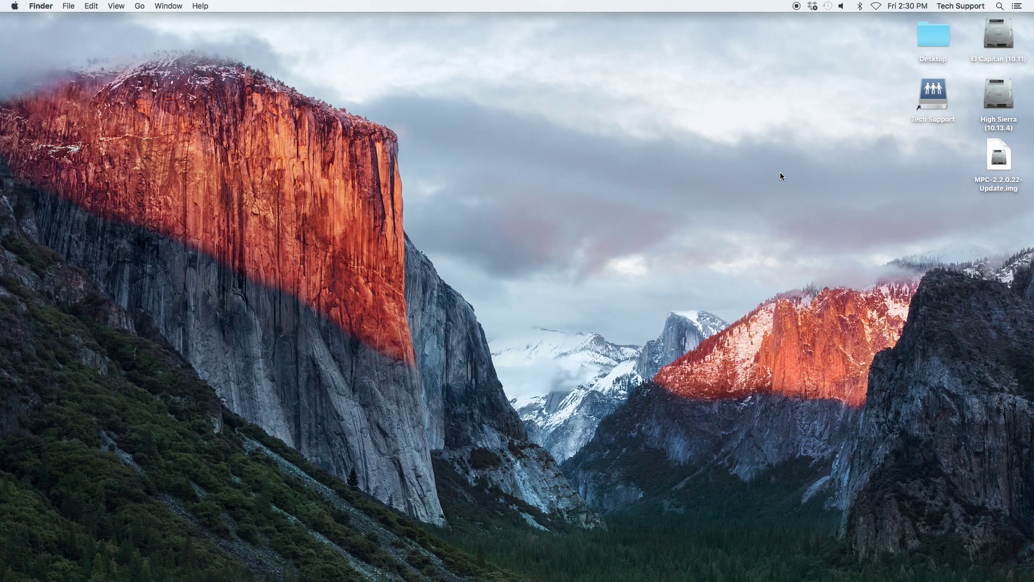